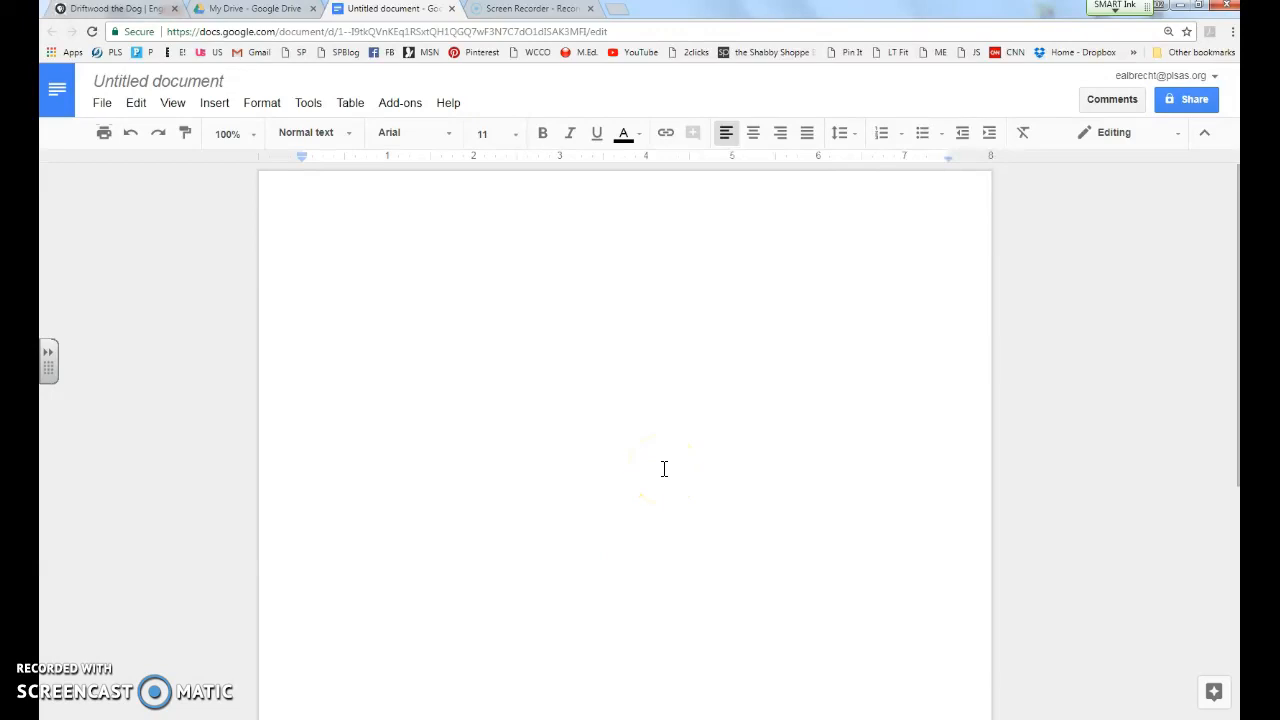
Step: Replace the 'Untitled document' title with the student's surname, first name and '_Dog Research'
click(180, 81)
click(227, 82)
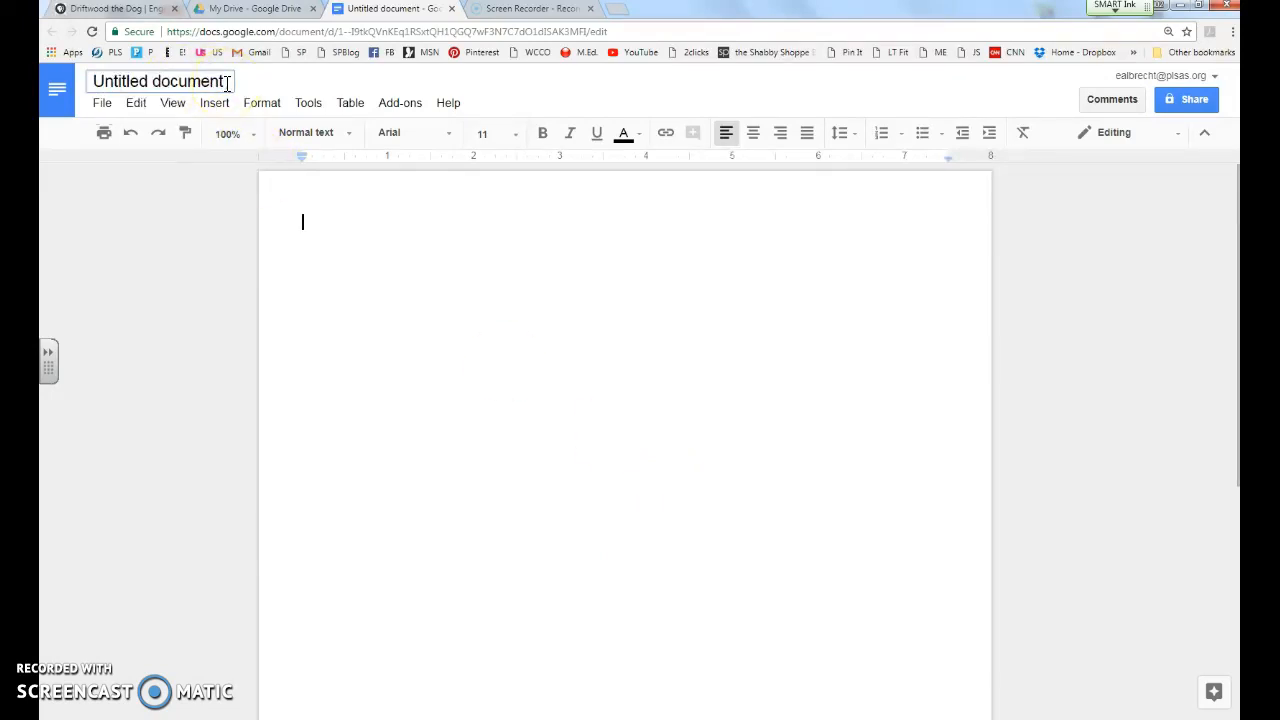
drag(227, 82, 82, 88)
key(BackSpace)
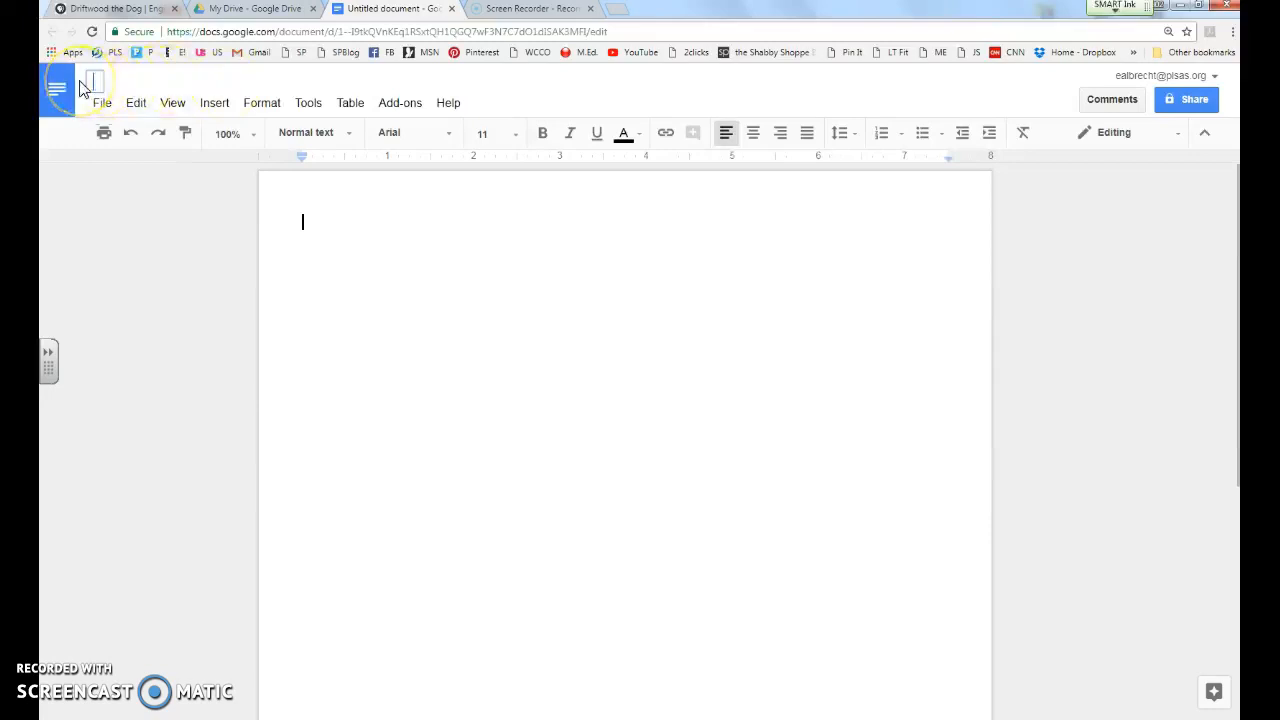
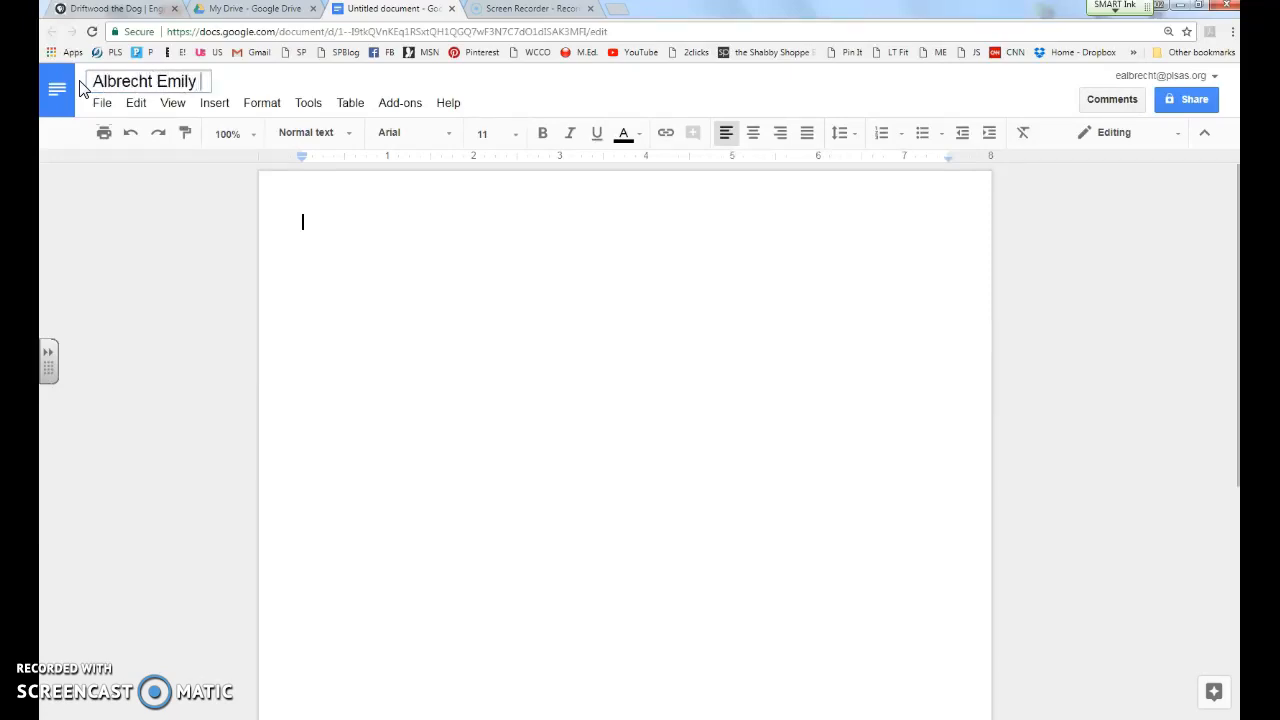
text( _Dog R)
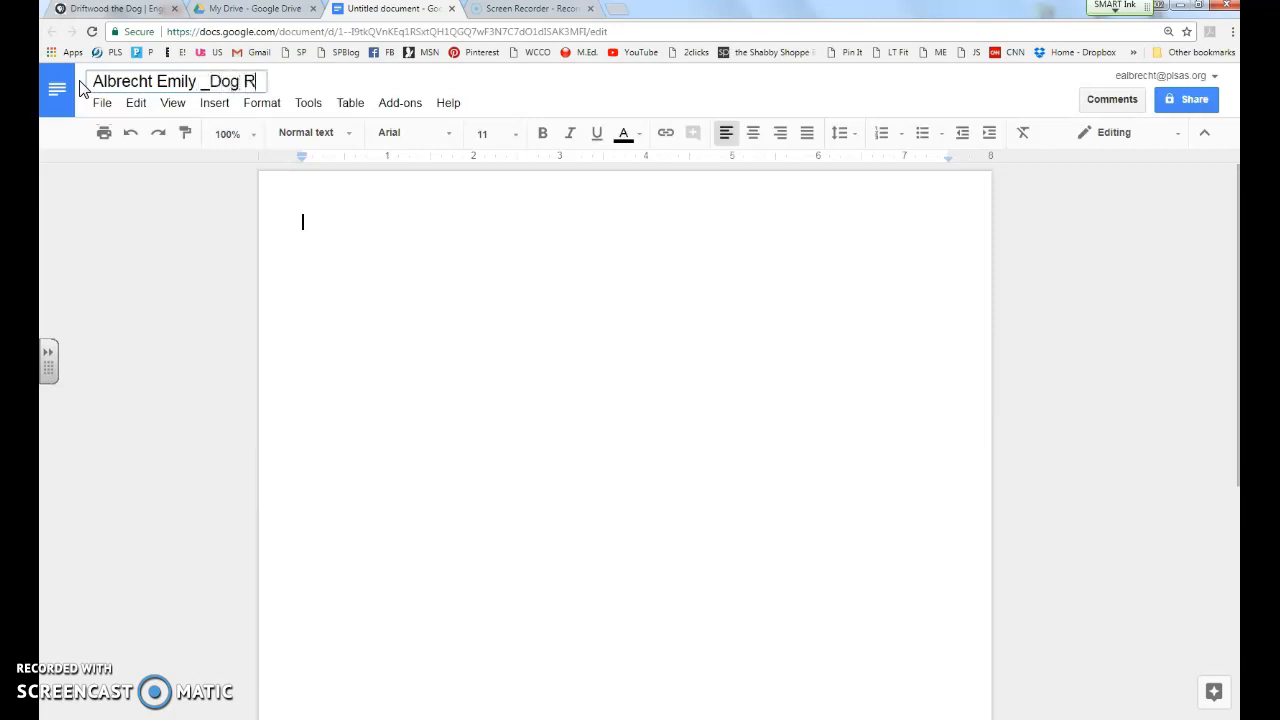
text(esearch)
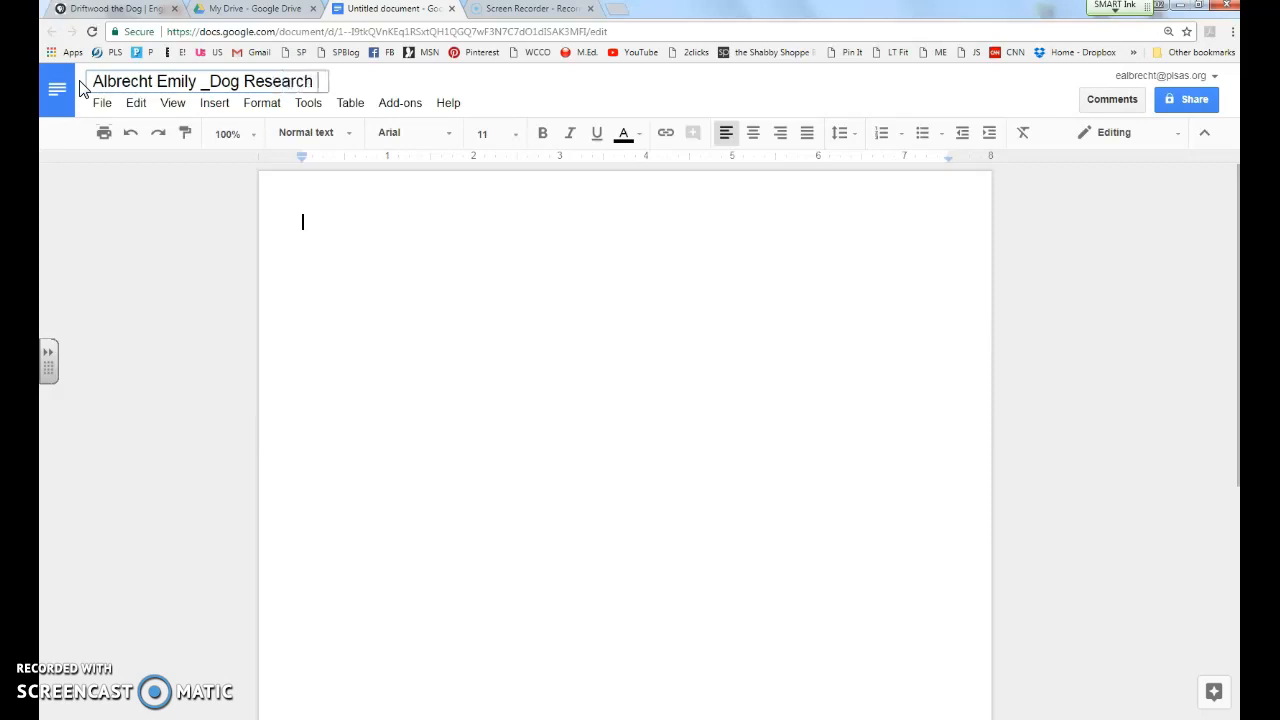
key(Return)
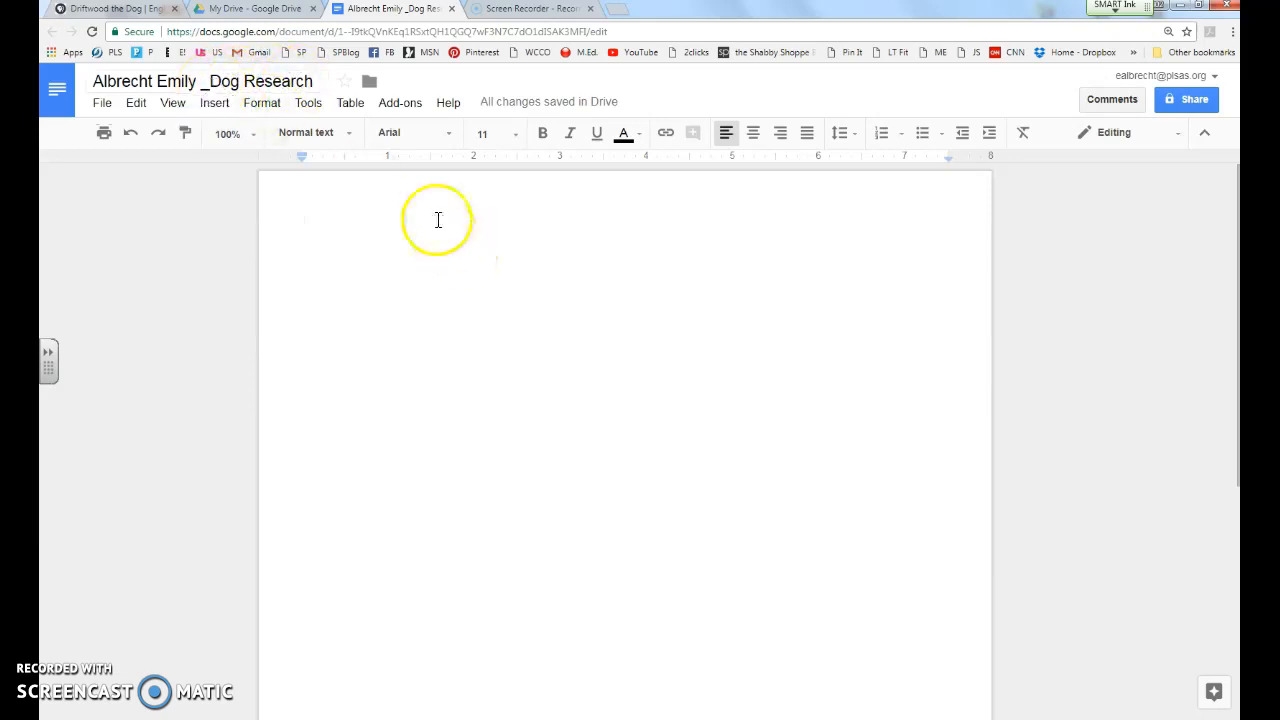
Step: Move the document into English 6 > 7th hour English 6 1718 and dismiss the notice
click(370, 88)
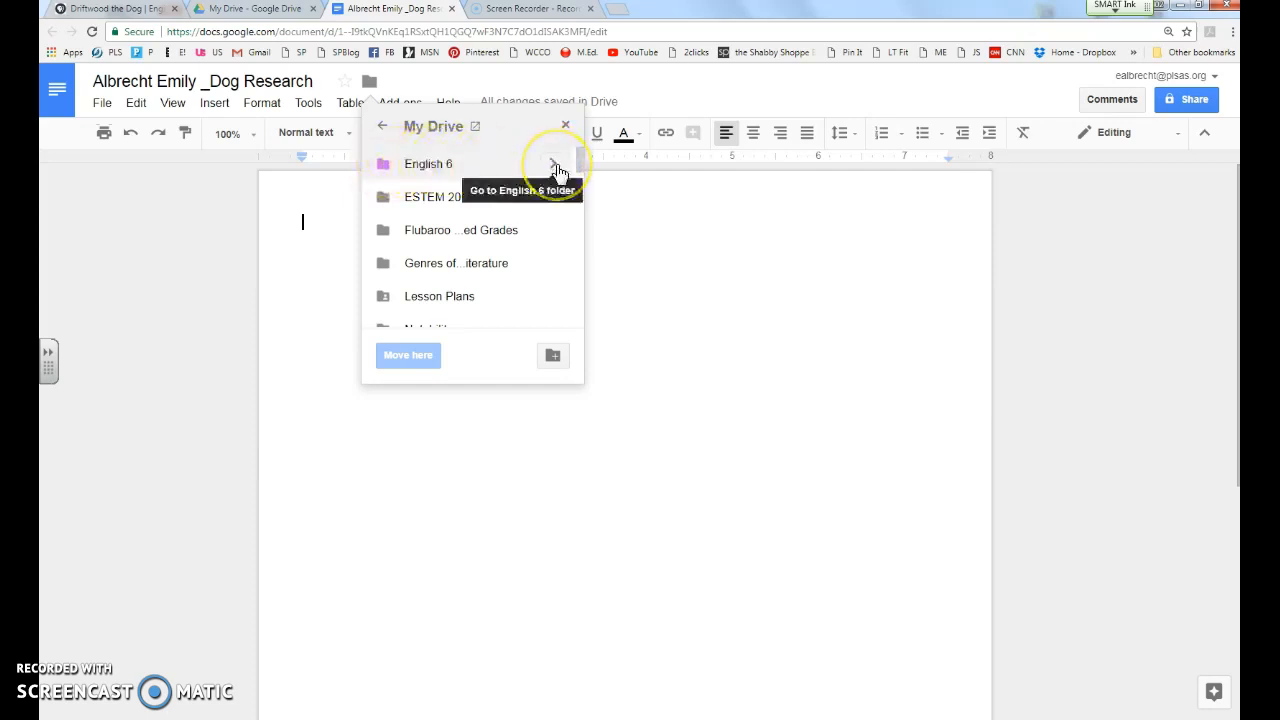
click(555, 166)
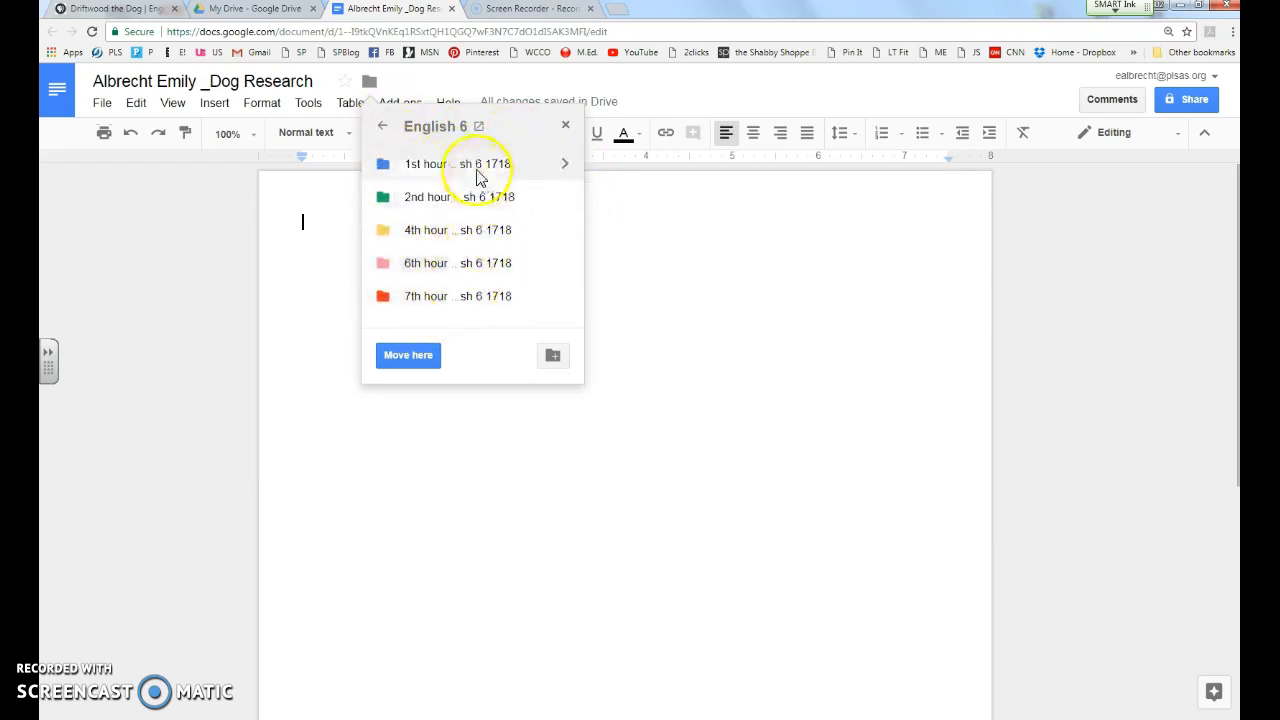
click(565, 300)
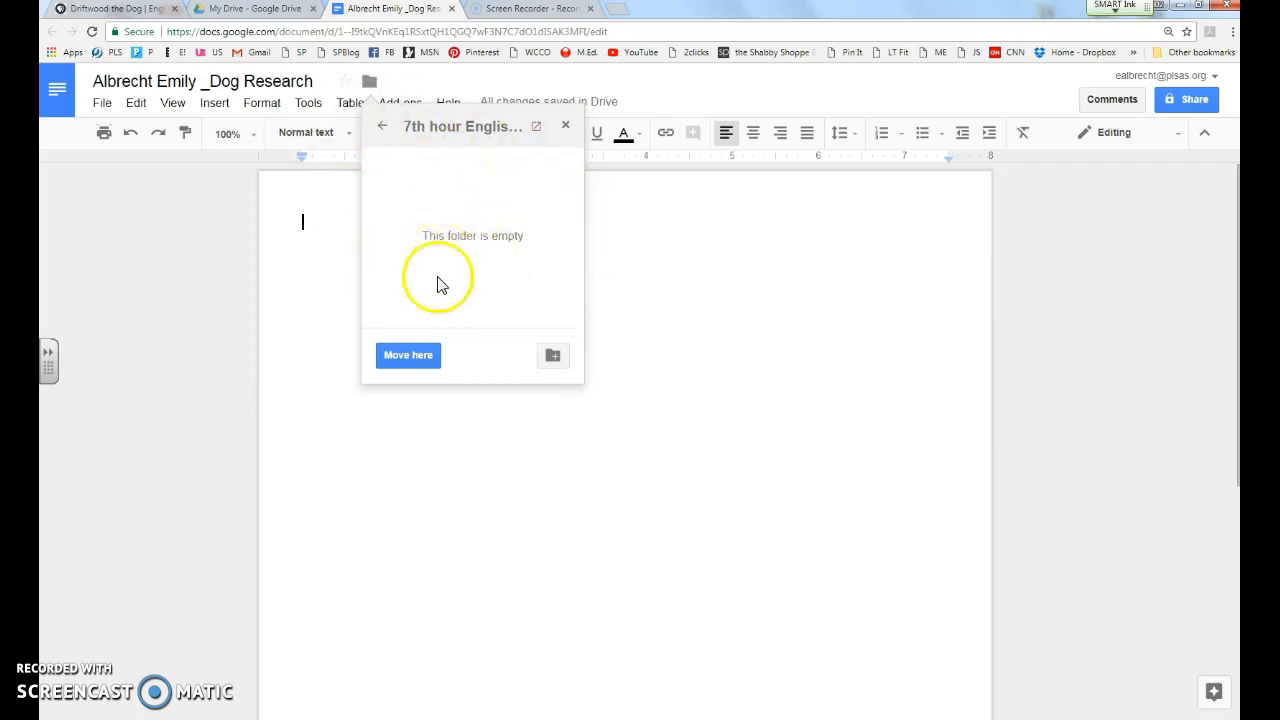
click(410, 358)
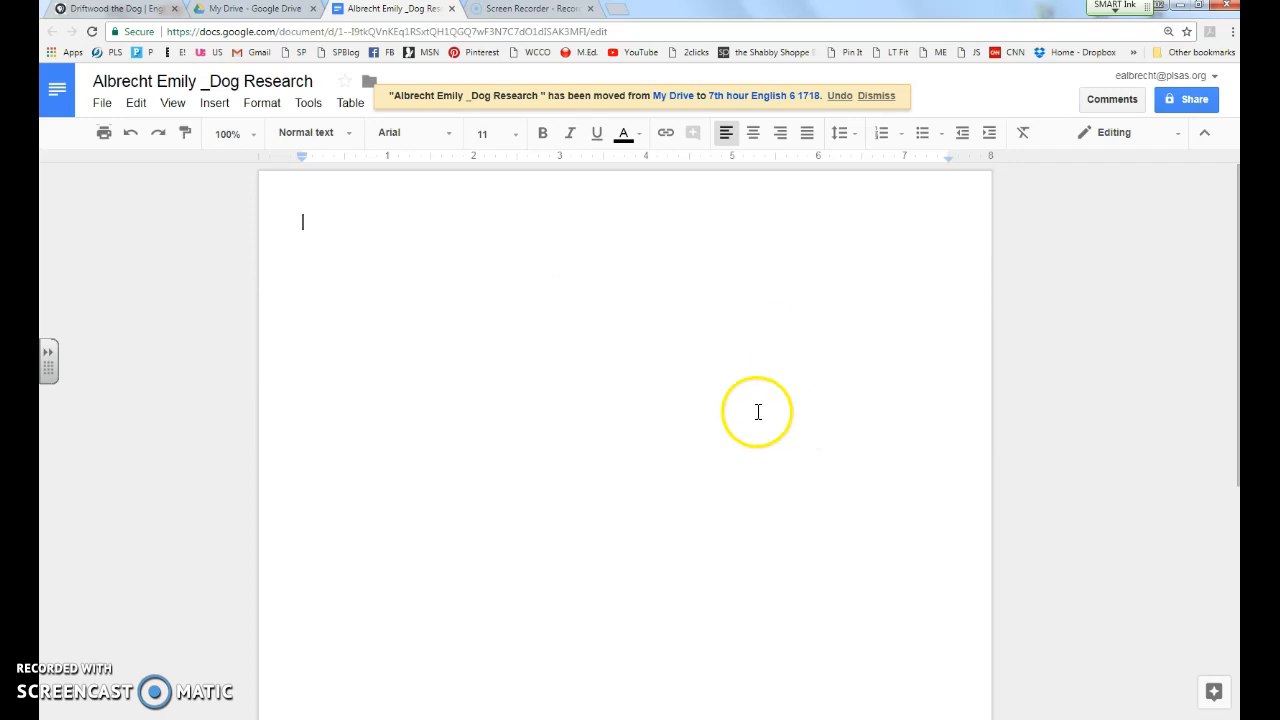
click(876, 96)
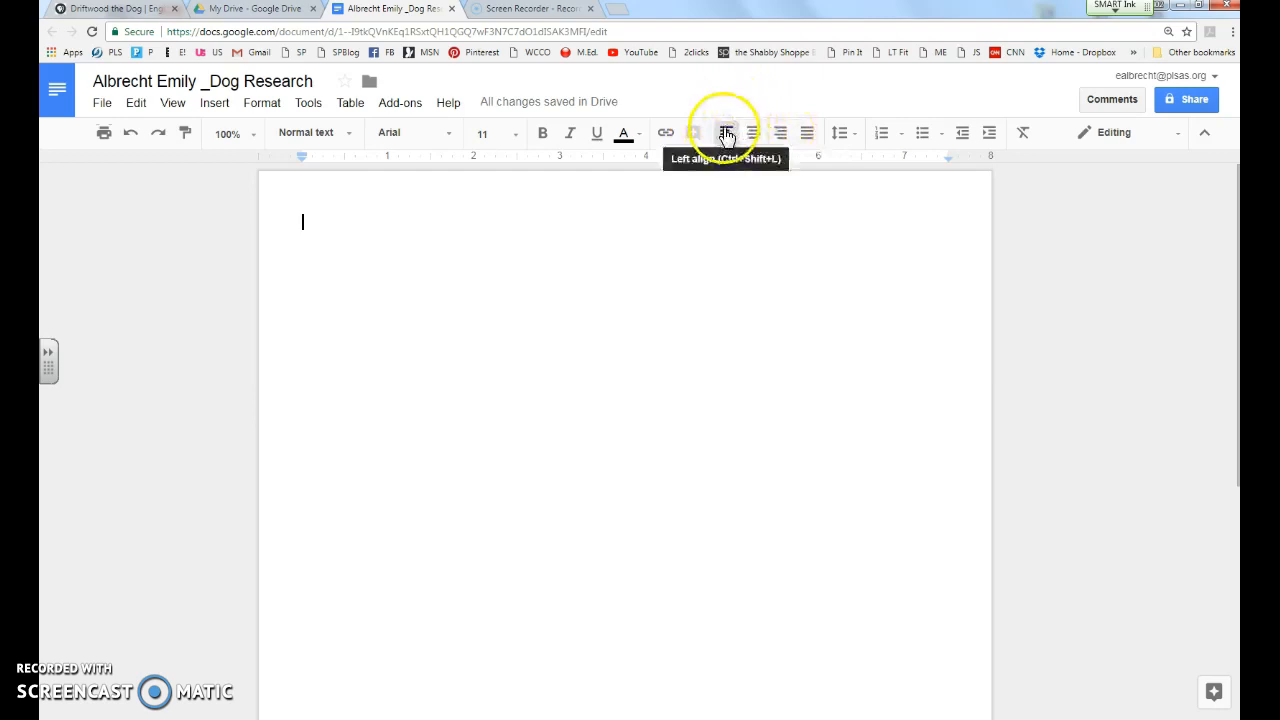
Step: Right-align the top and type the student's name, November 6th, 2017 and Hour 1 on separate lines
click(781, 134)
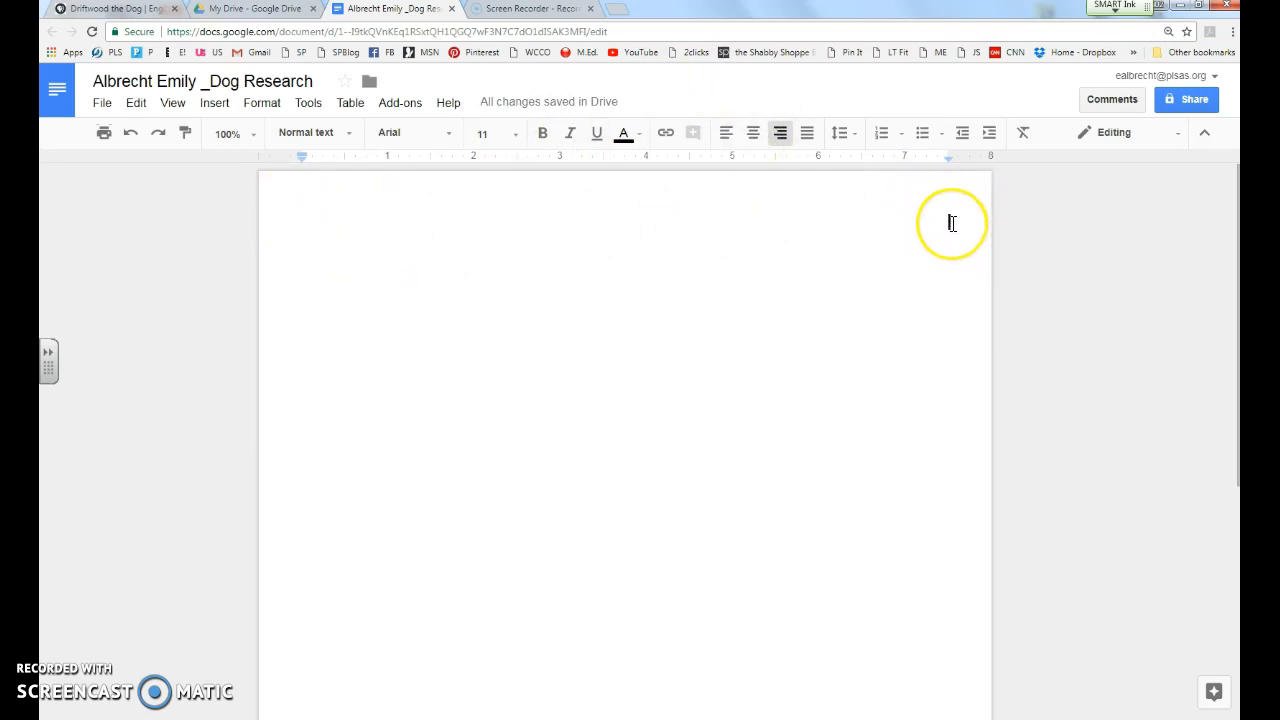
key(Return)
text(November)
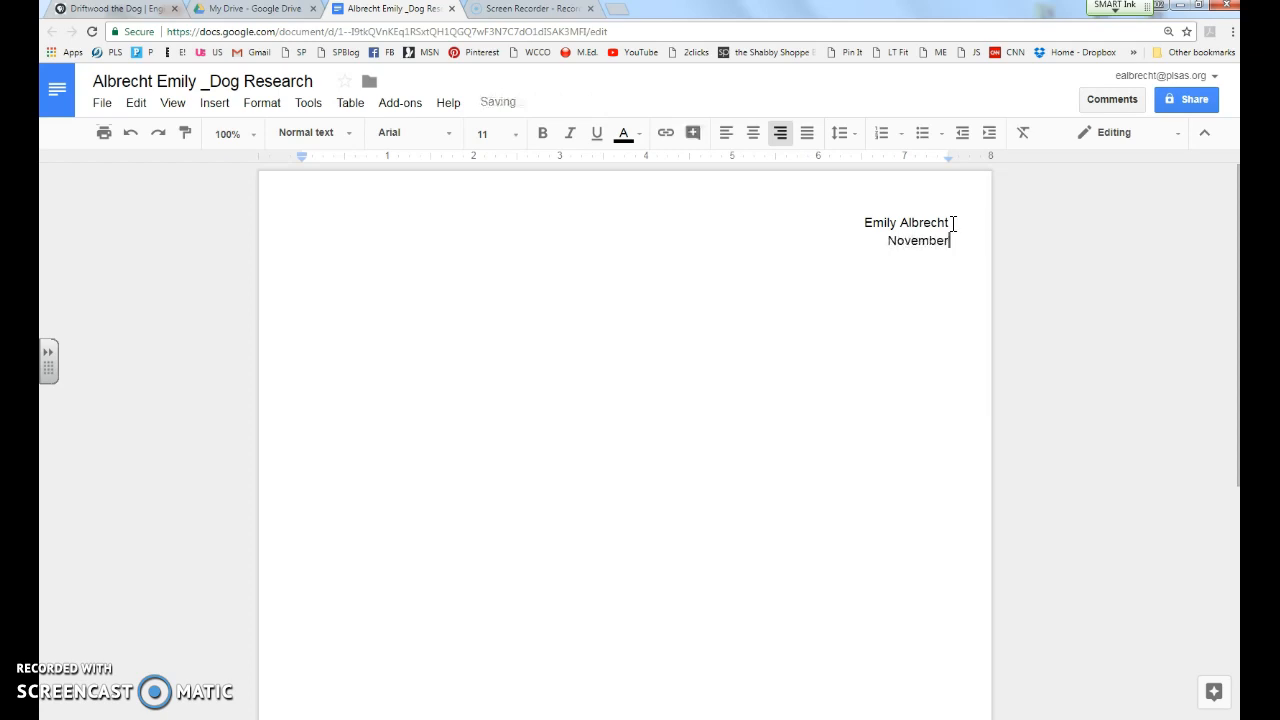
text( 6th, 2017)
key(Return)
text(Hour 1)
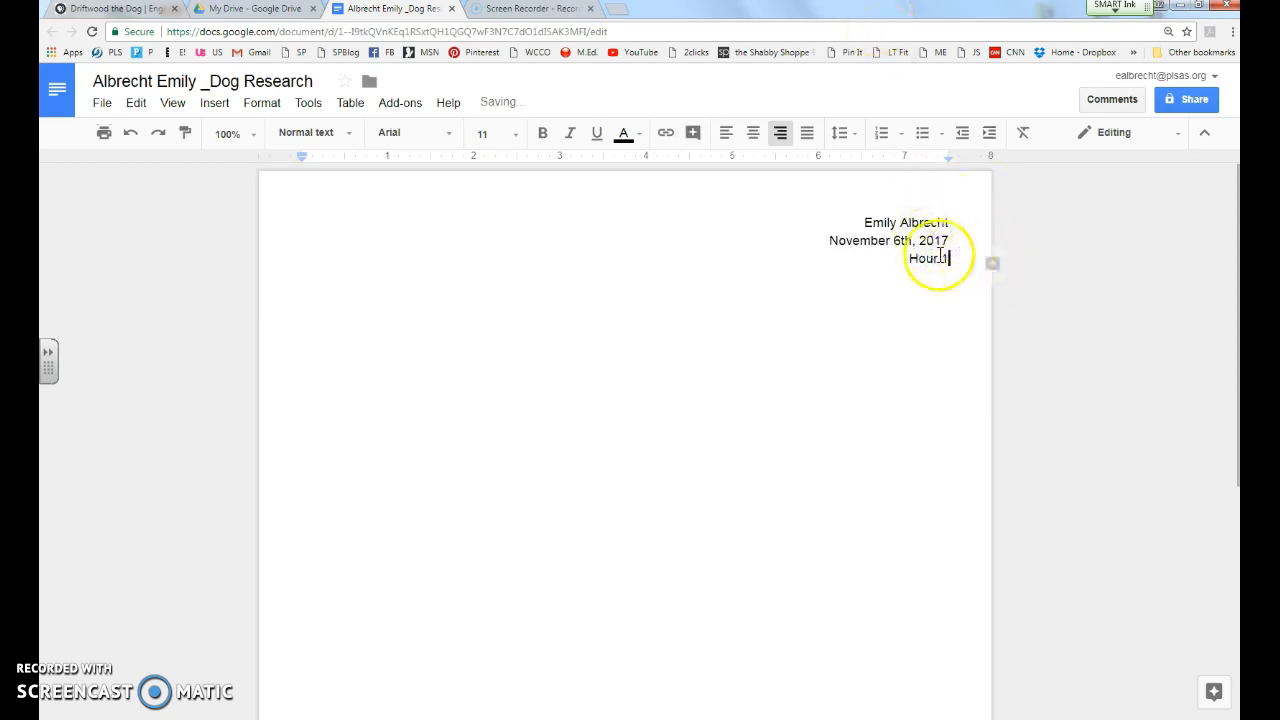
key(Return)
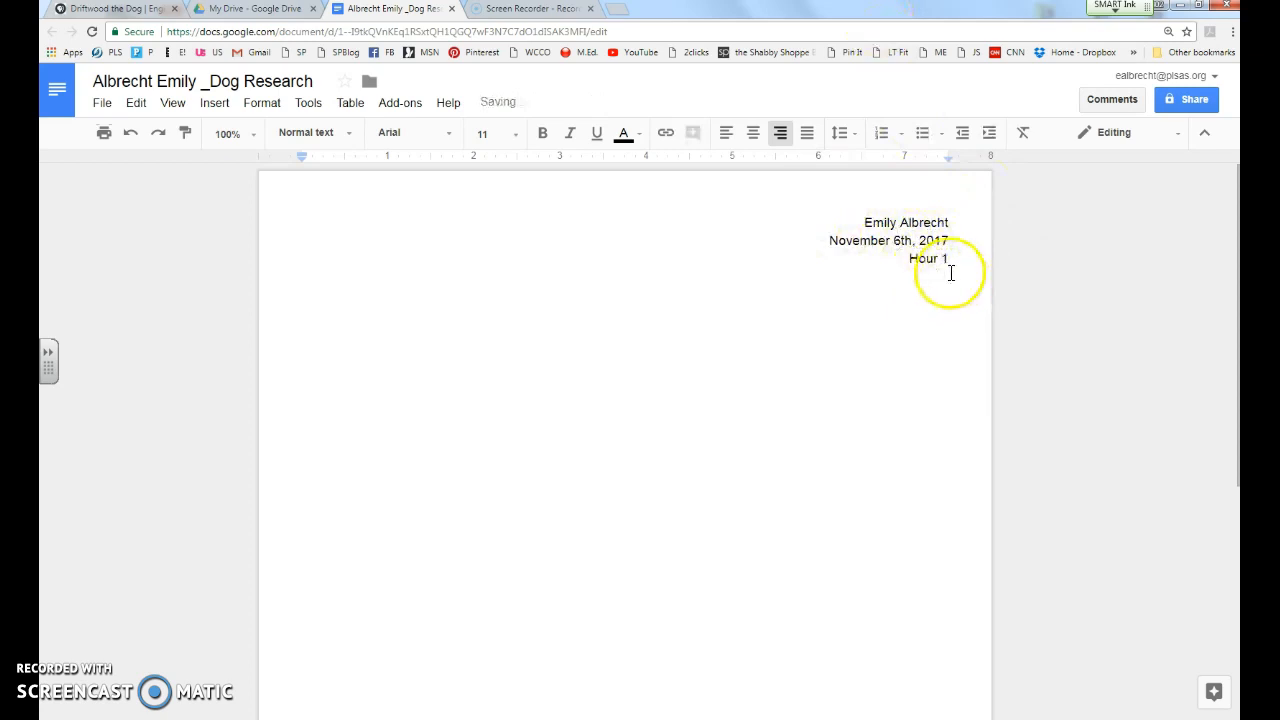
click(753, 138)
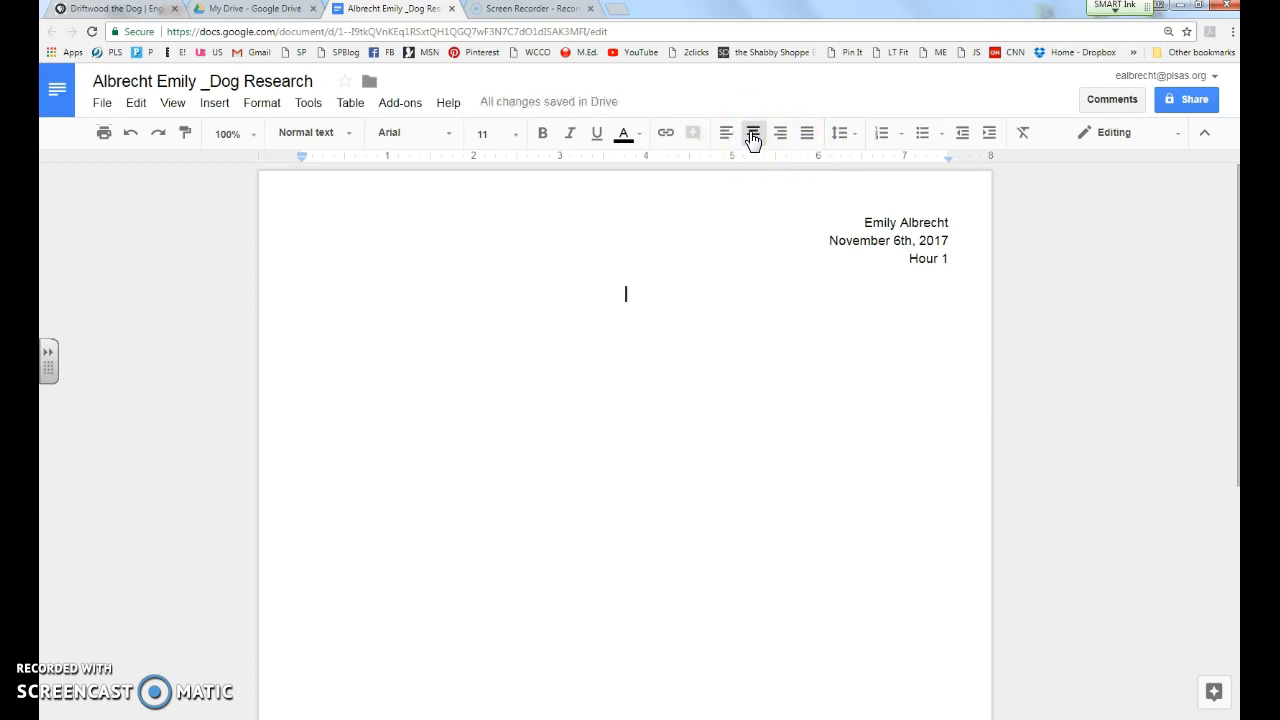
Step: Type the centered title 'Silky Terriers' and left-align the new line below it
text(Sil)
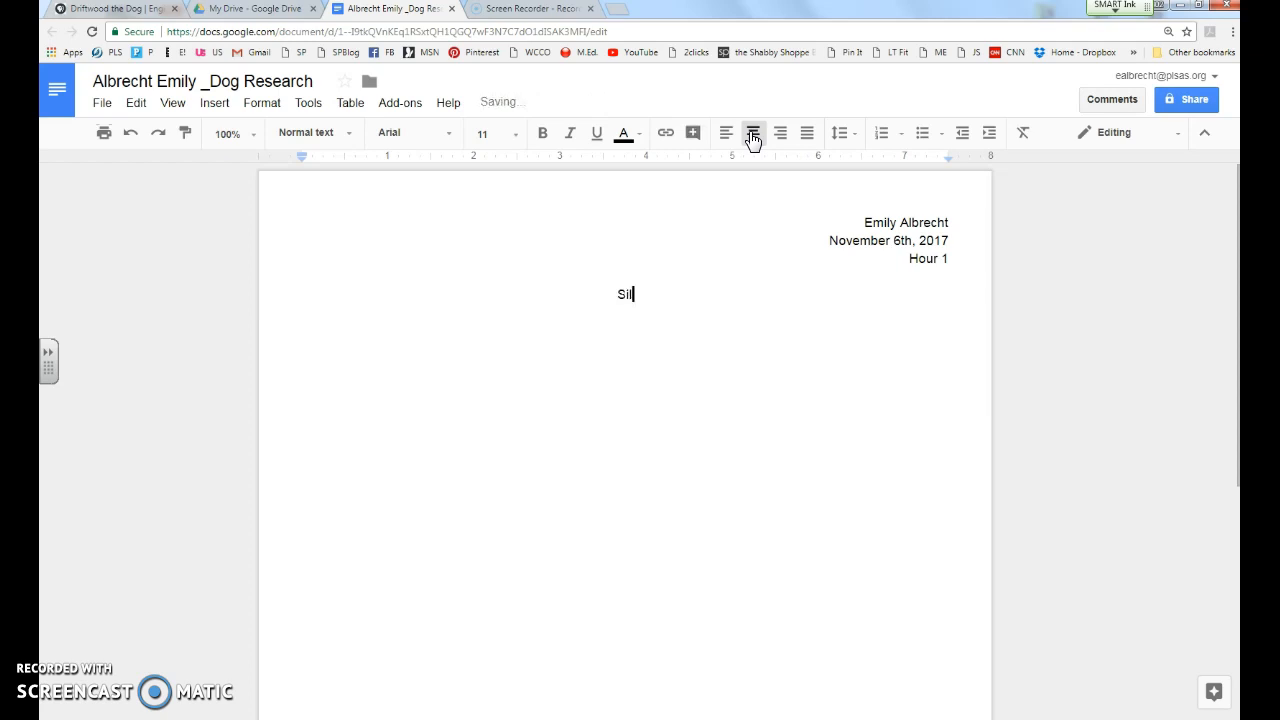
text(ky Terriers)
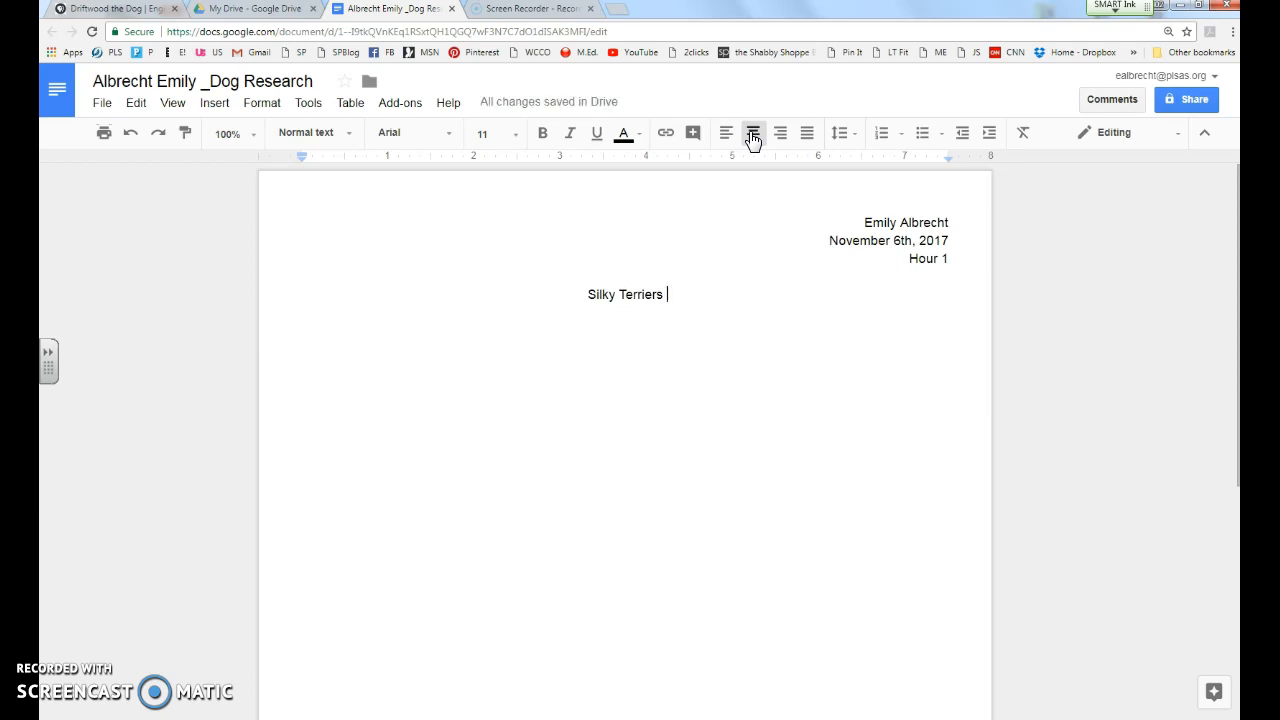
key(Return)
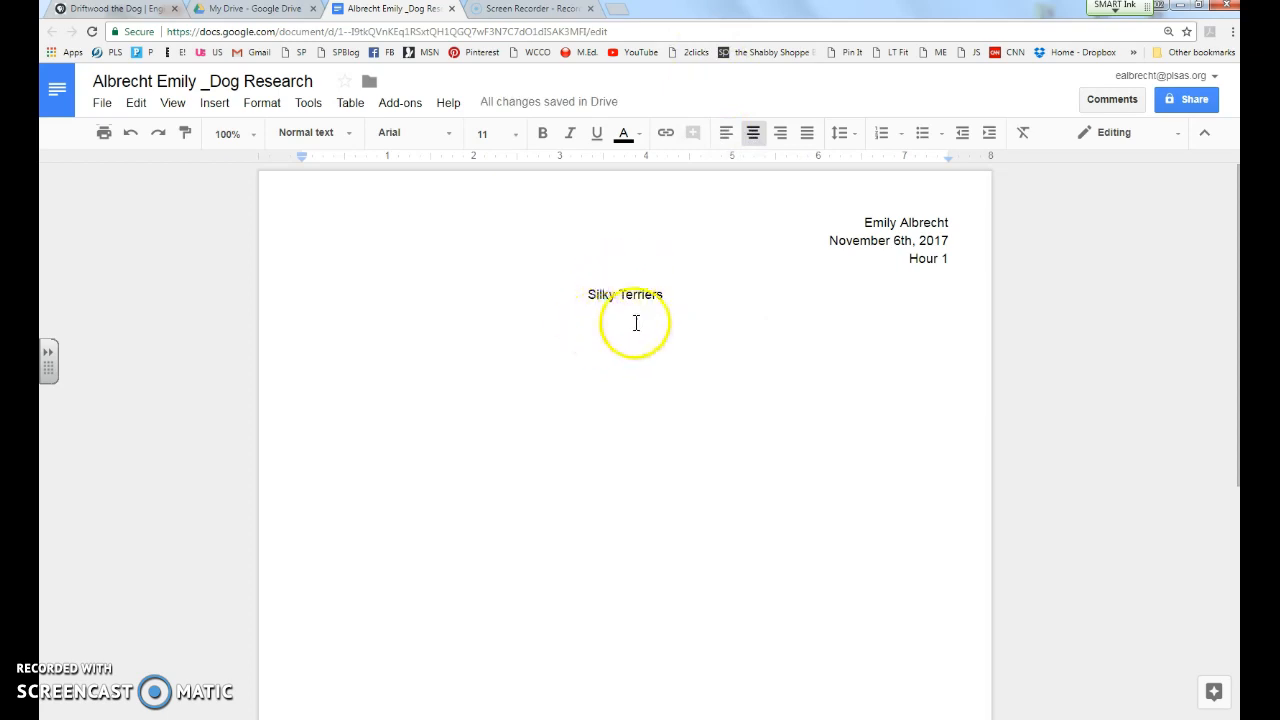
click(727, 143)
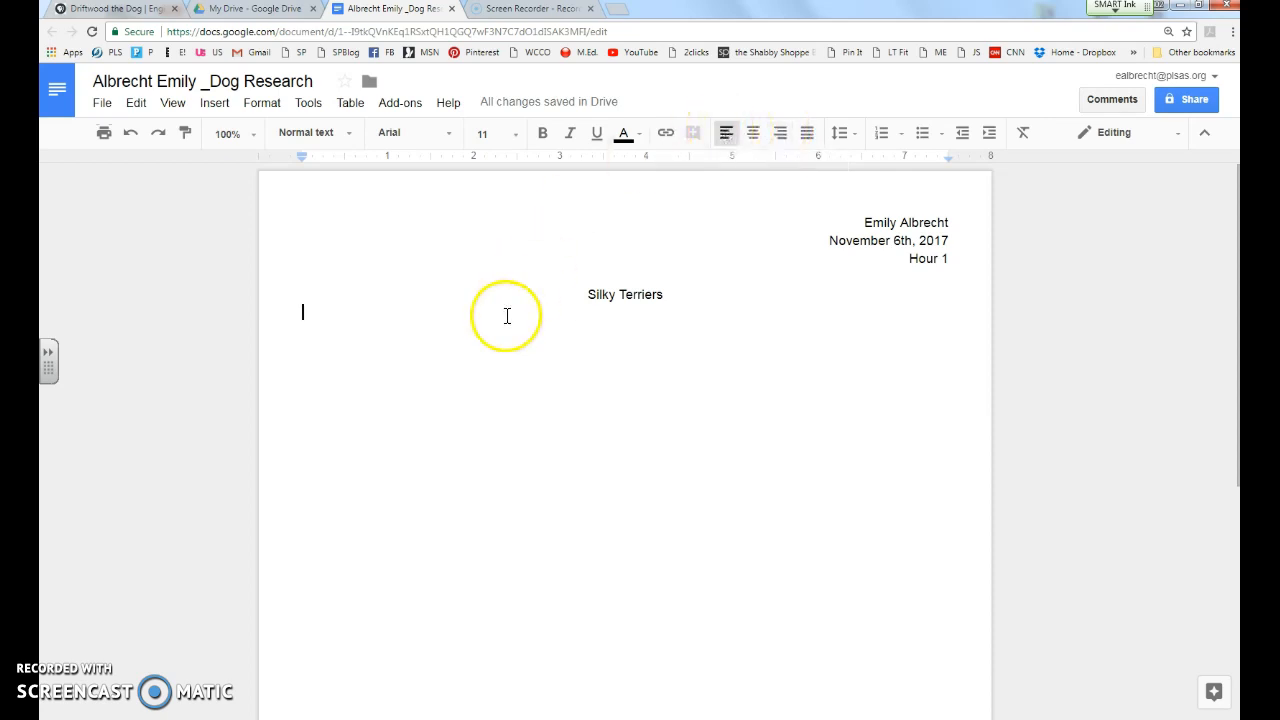
Step: Start an indented paragraph beginning 'Silky Terriers' on a new line under the title
key(Return)
key(Tab)
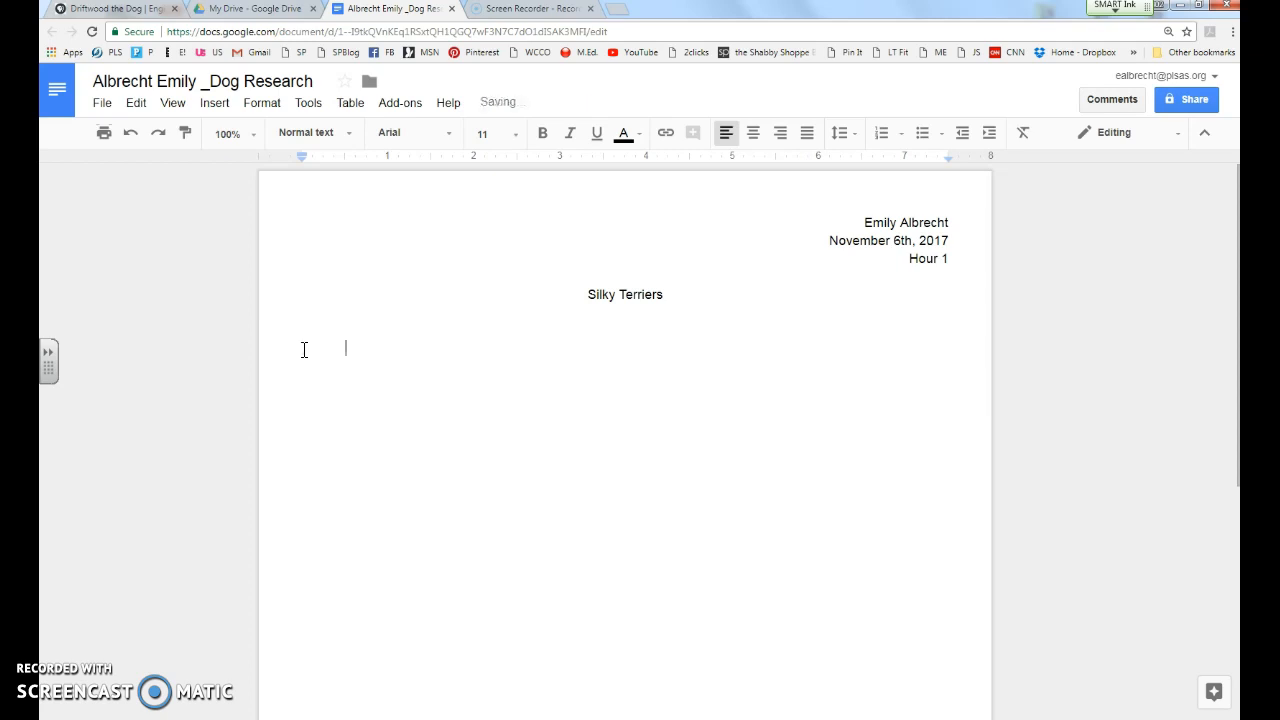
click(287, 347)
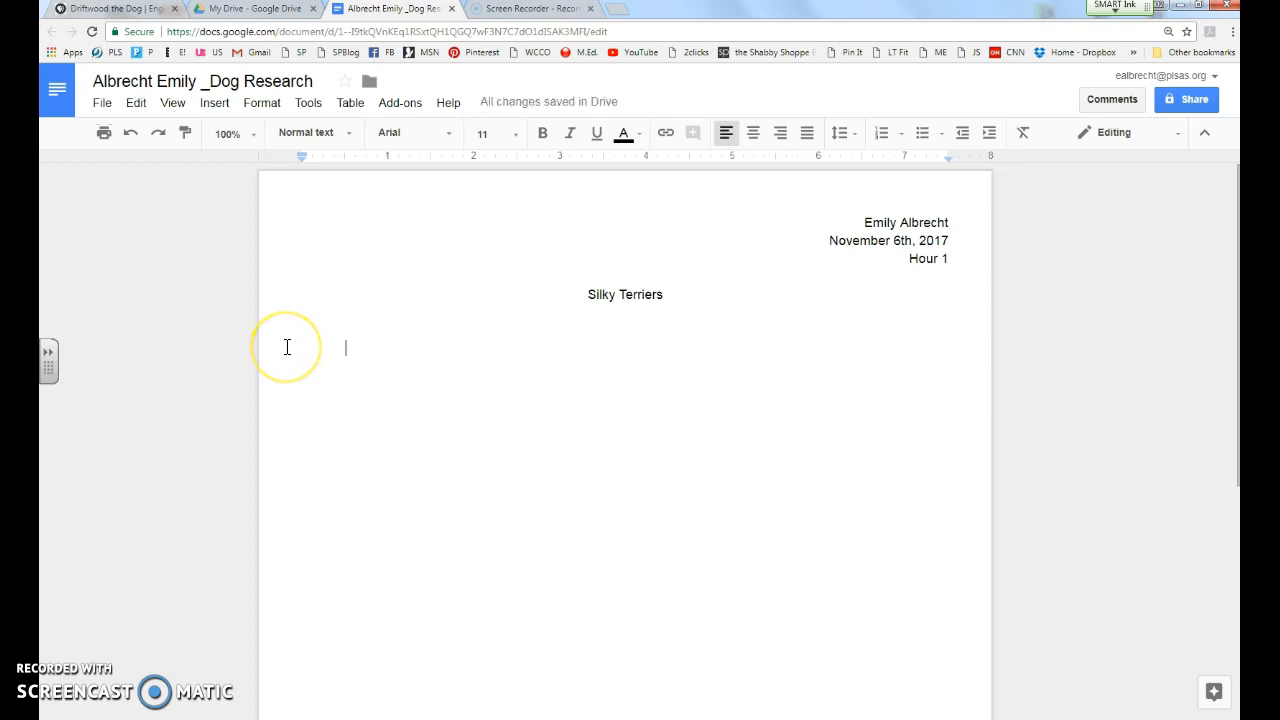
key(BackSpace)
key(Tab)
text(Silk)
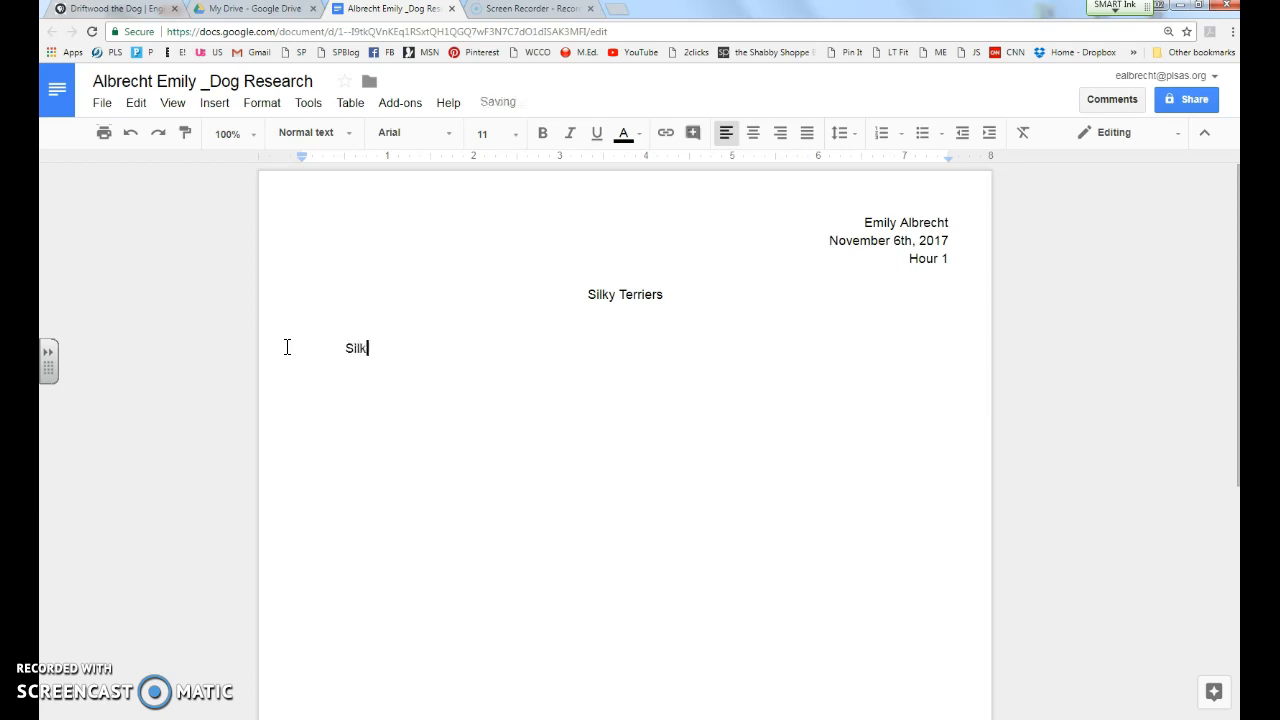
text(y Terriers)
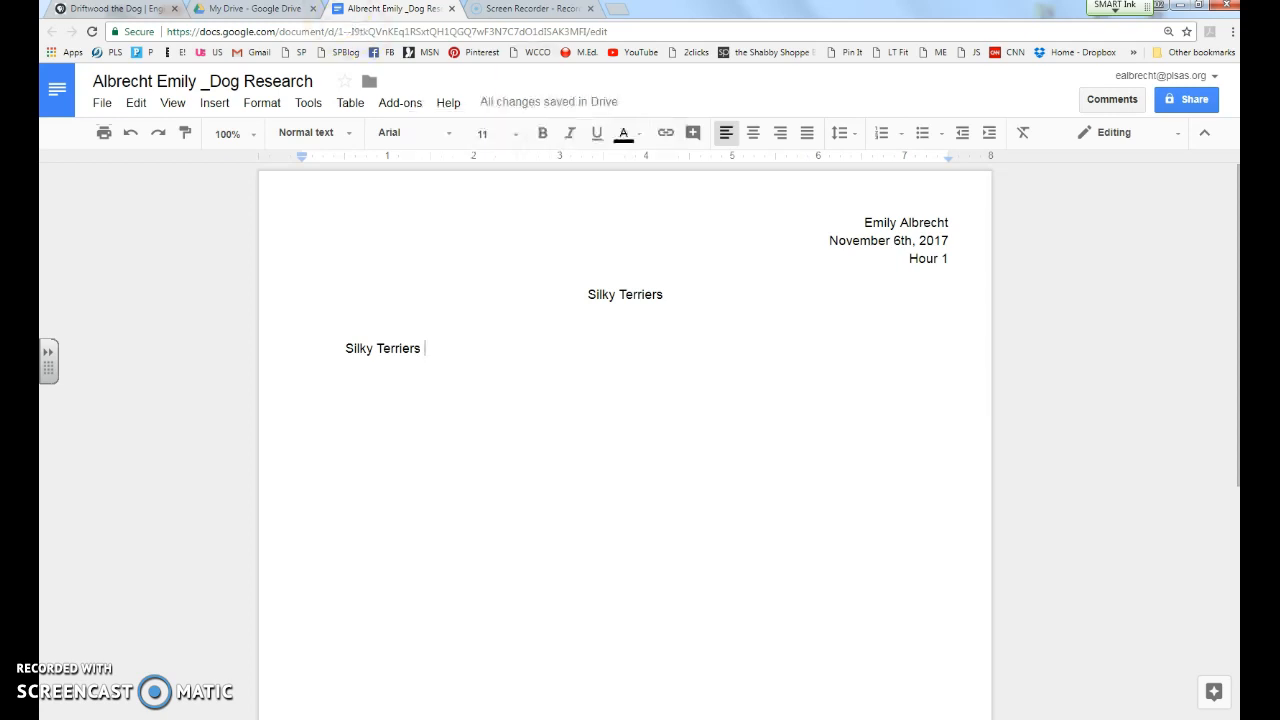
click(255, 10)
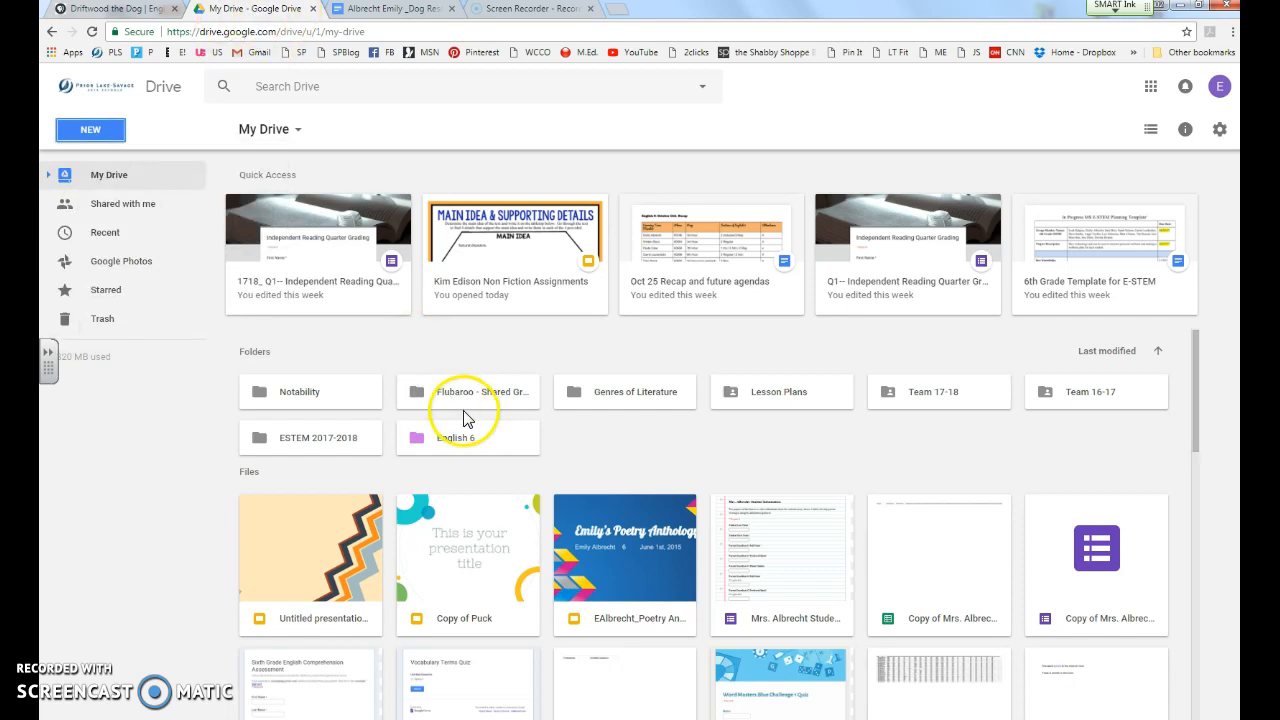
Step: In Drive, open English 6 and then its 7th hour English 6 1718 folder
double_click(504, 439)
double_click(925, 217)
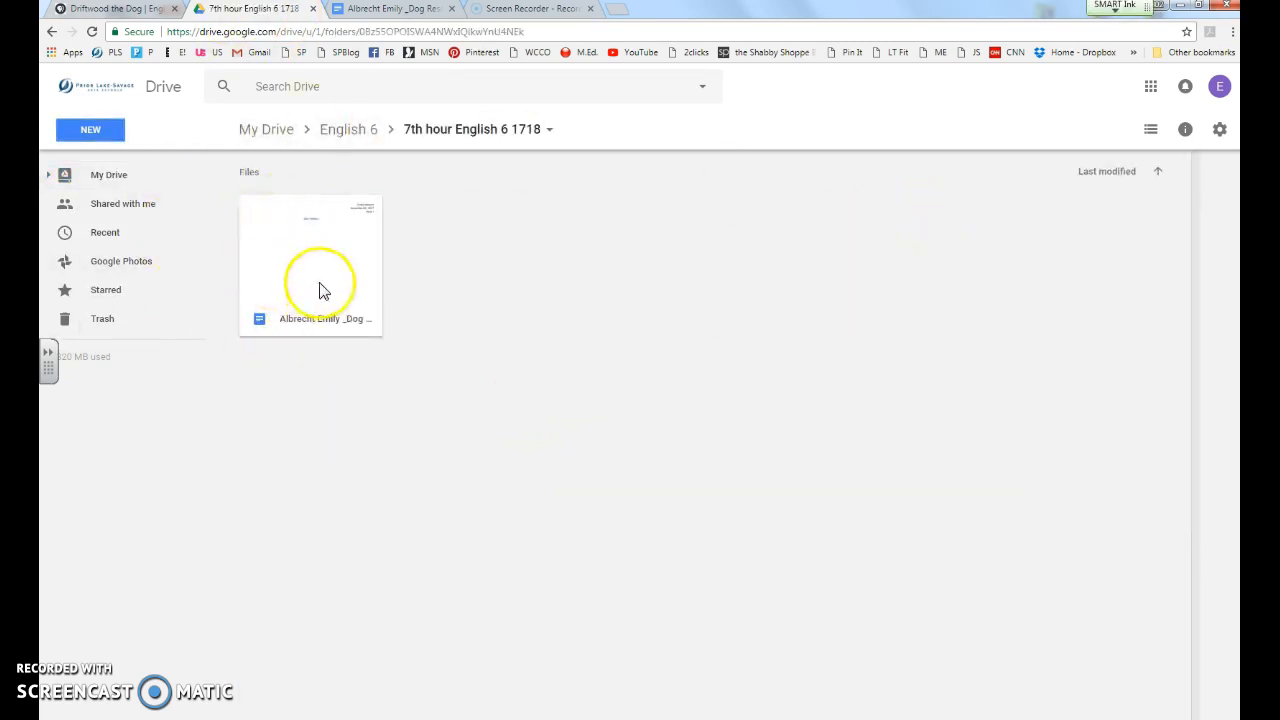